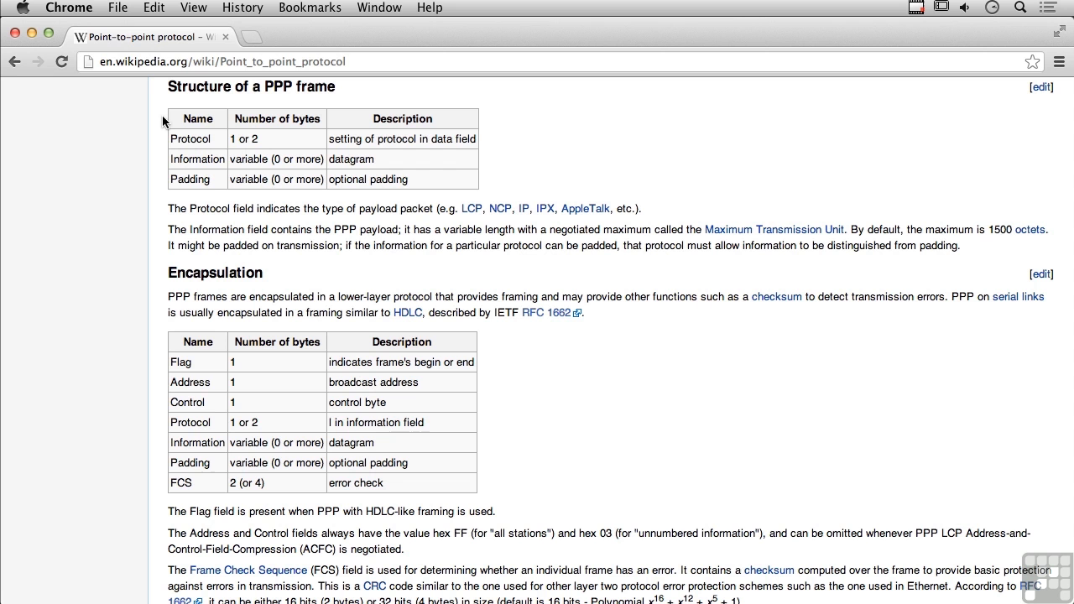
Step: Review the PPP article's encapsulation table, line activation phases and configuration options sections
scroll(162, 294, down, 10)
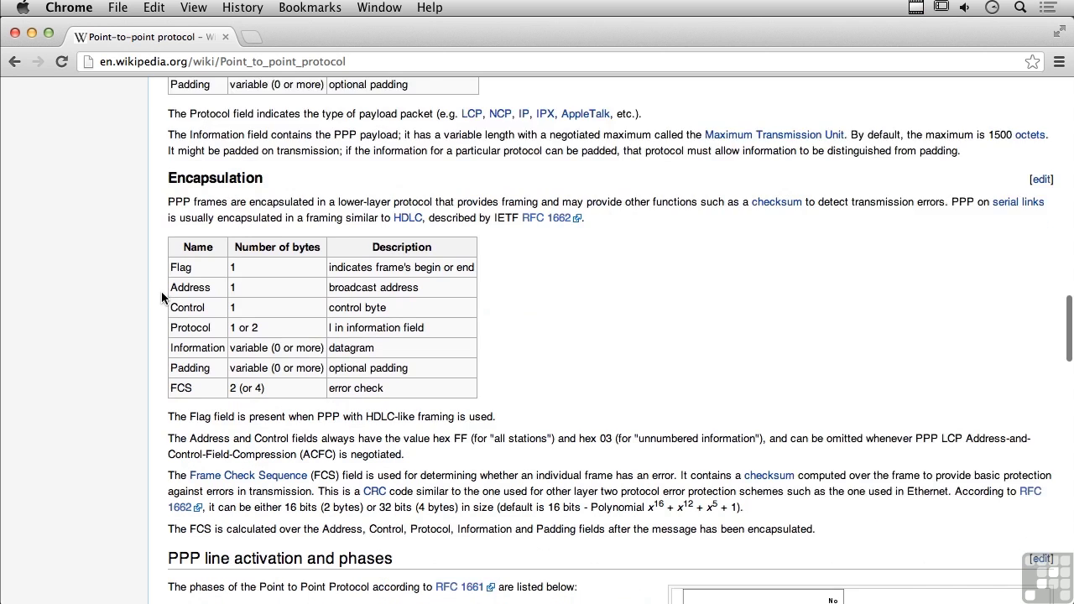
scroll(162, 297, down, 2)
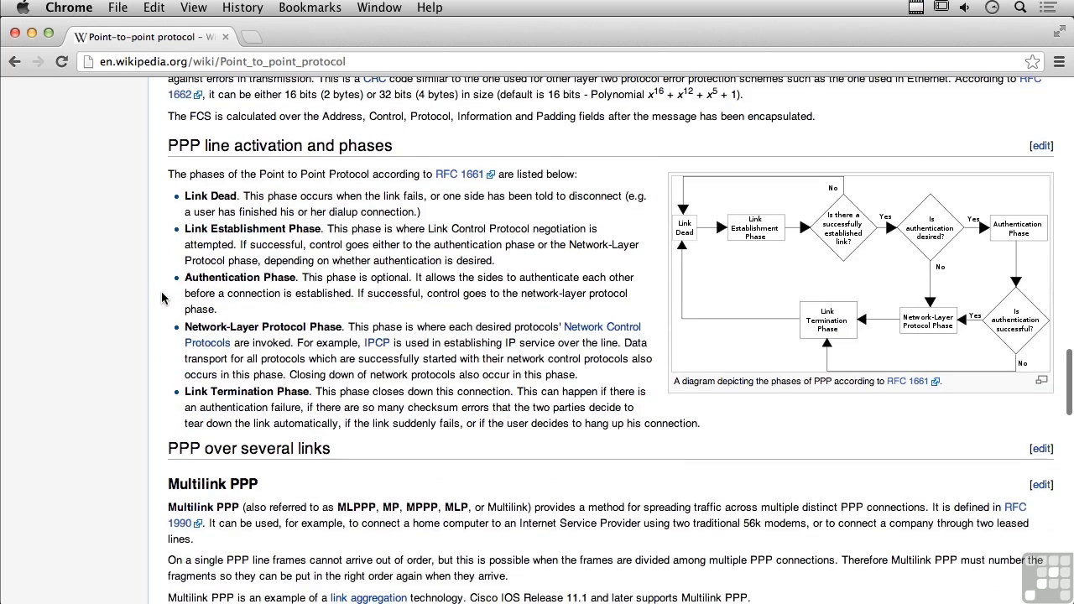
scroll(162, 298, down, 1)
scroll(161, 298, down, 1)
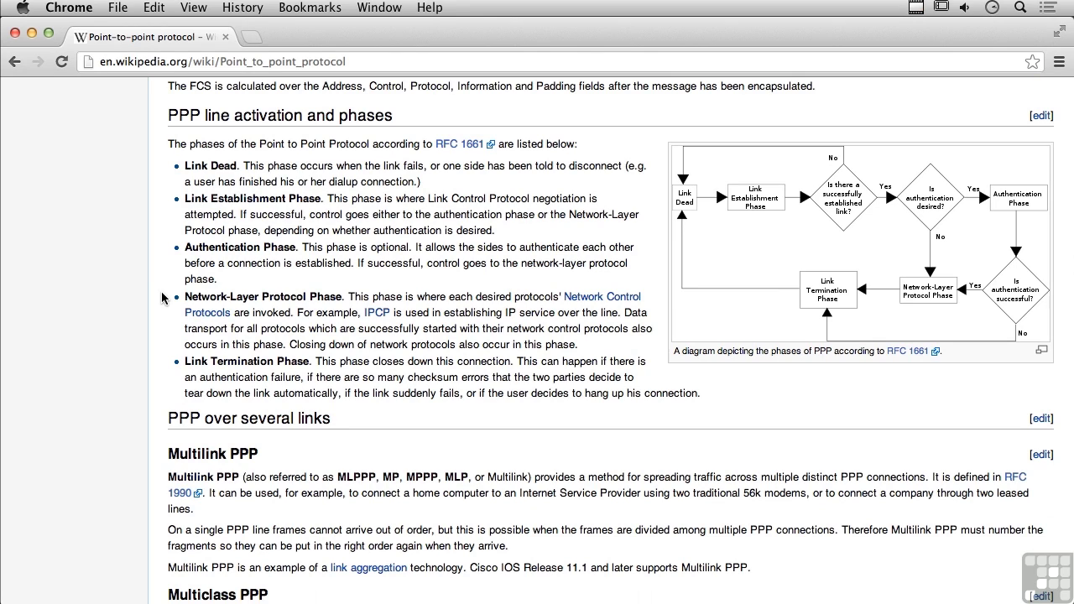
scroll(162, 298, up, 20)
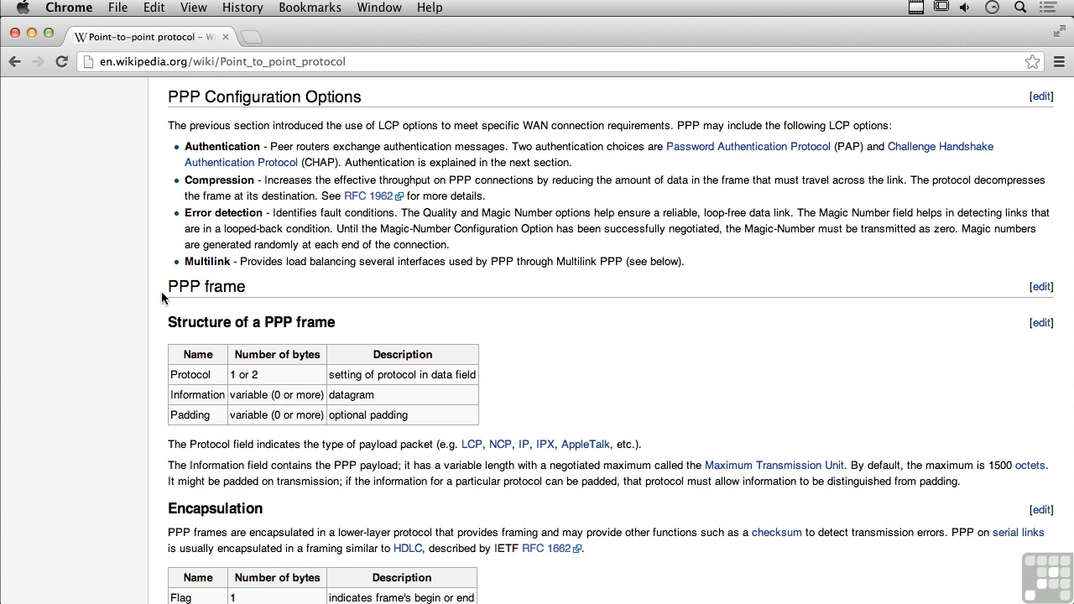
Step: Switch to Wireshark and expand the PPP Link Control Protocol details and its options for packet 2, a Configuration Request
key(super+Tab)
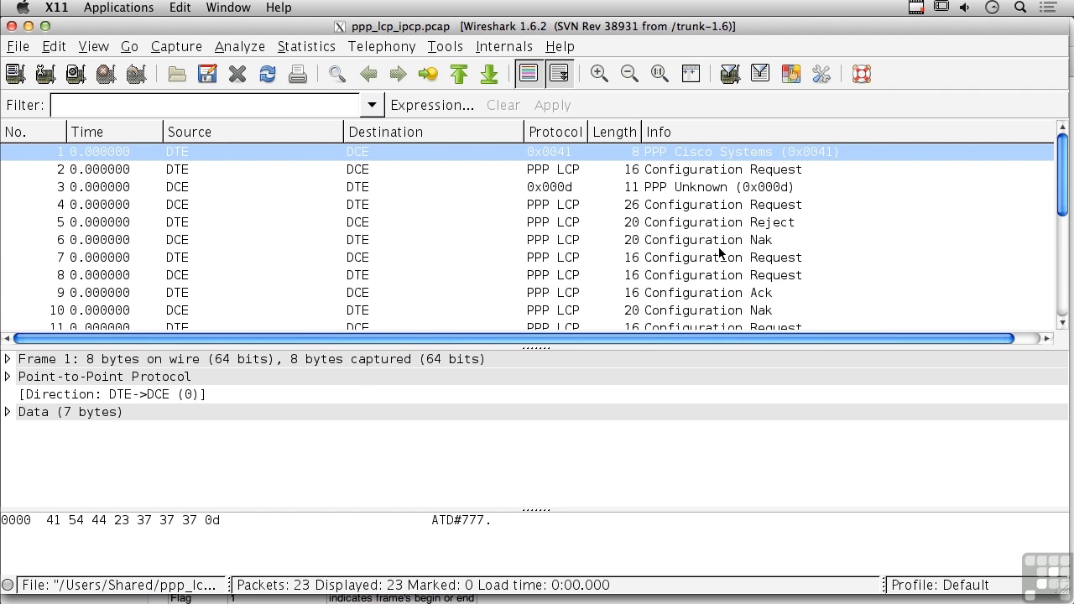
click(708, 172)
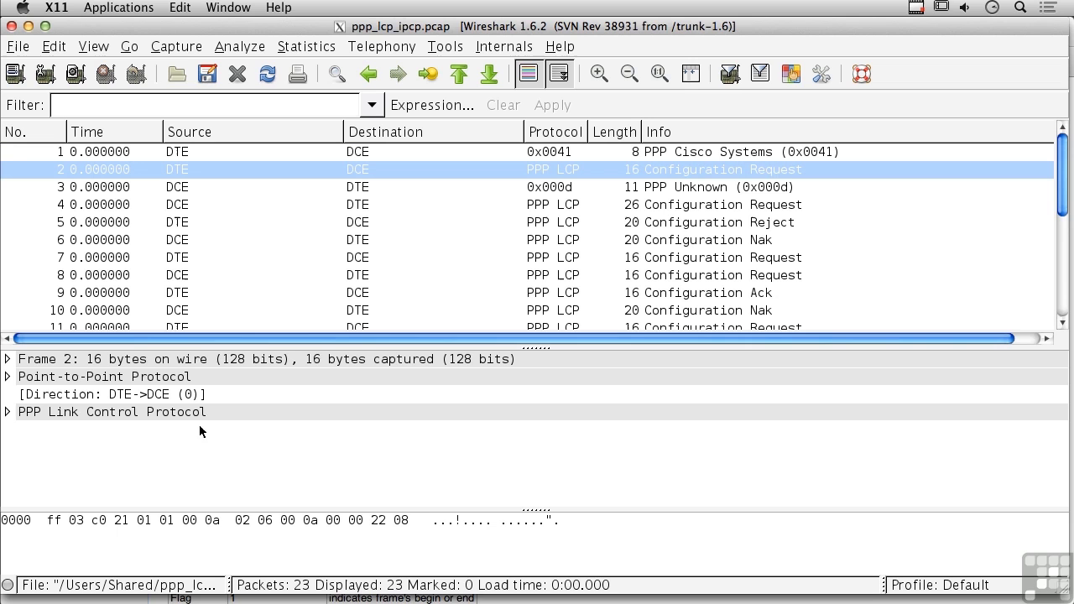
click(7, 413)
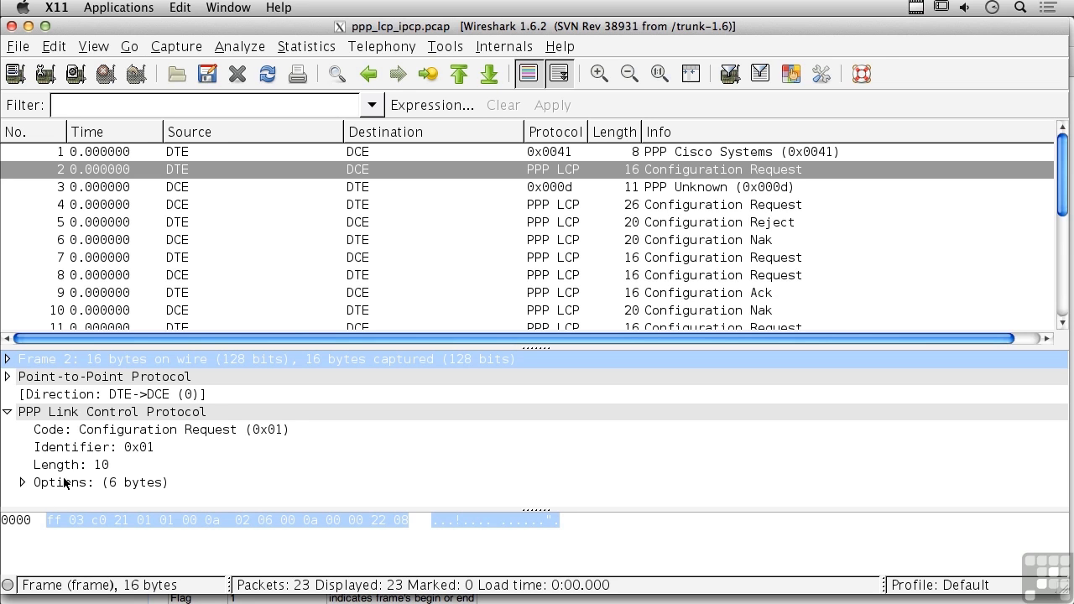
click(23, 483)
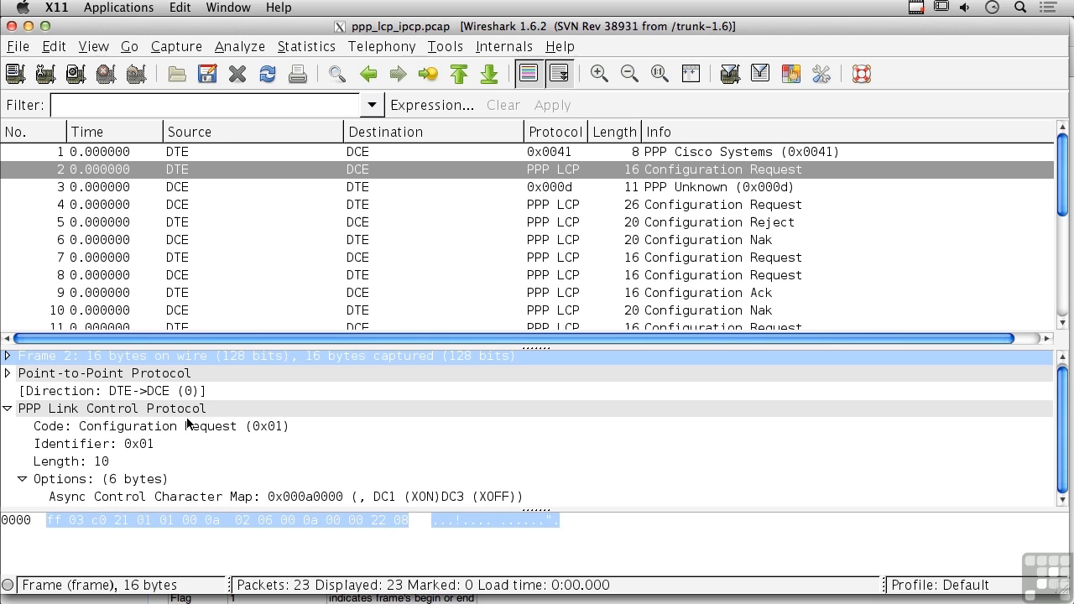
Step: Compare the LCP Configuration Request sent by the DCE in packet 4 with the DTE's request in packet 2
click(721, 208)
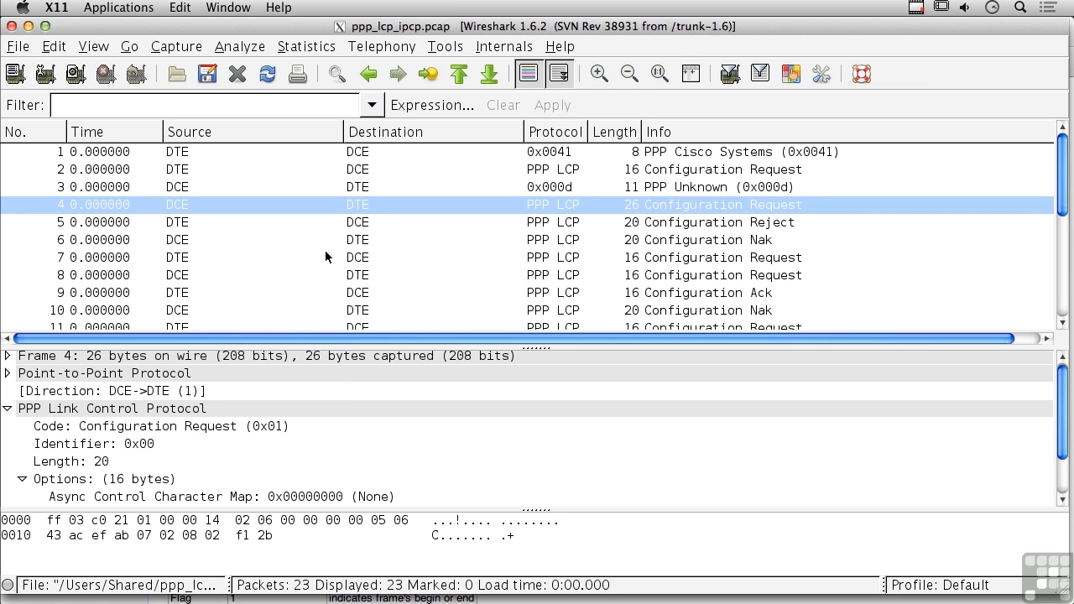
click(226, 172)
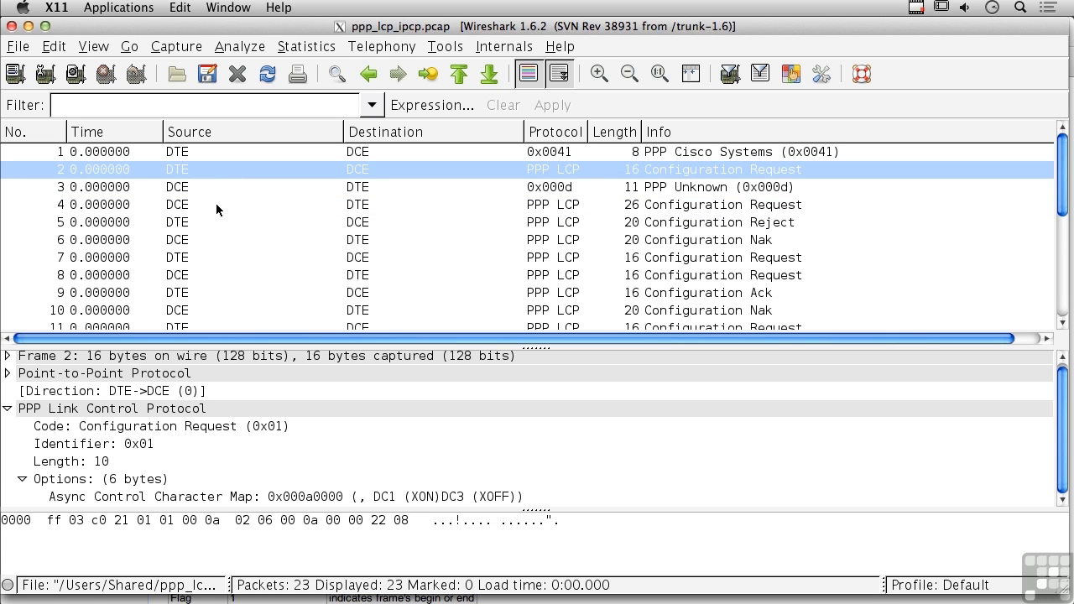
click(217, 207)
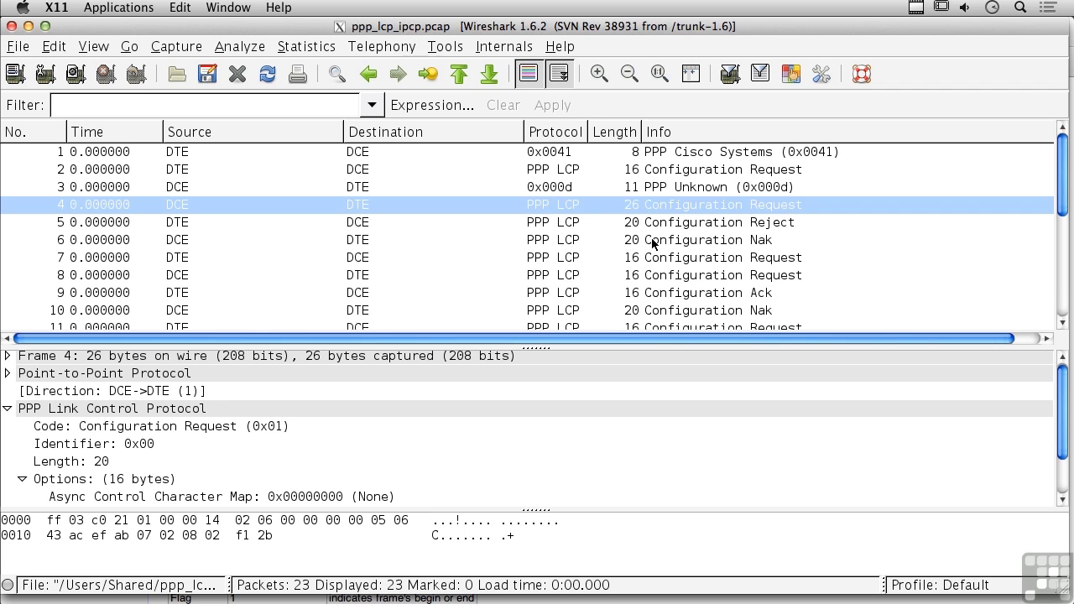
Step: Inspect the LCP Configuration Ack in packet 14 and the Configuration Nak in packet 12, including the remaining packets of the capture
scroll(652, 244, down, 5)
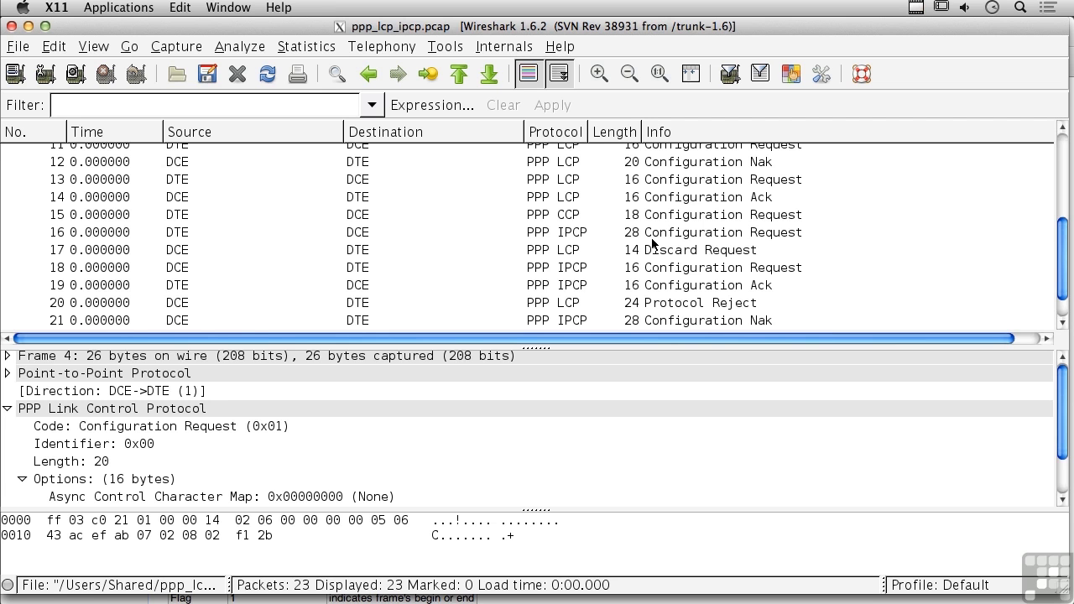
click(682, 199)
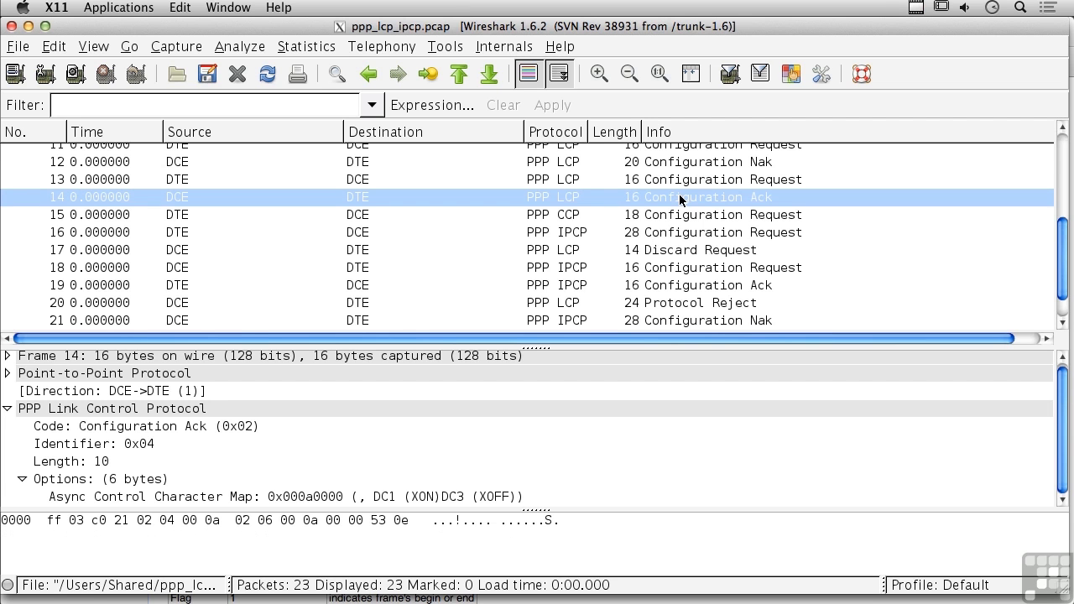
click(701, 164)
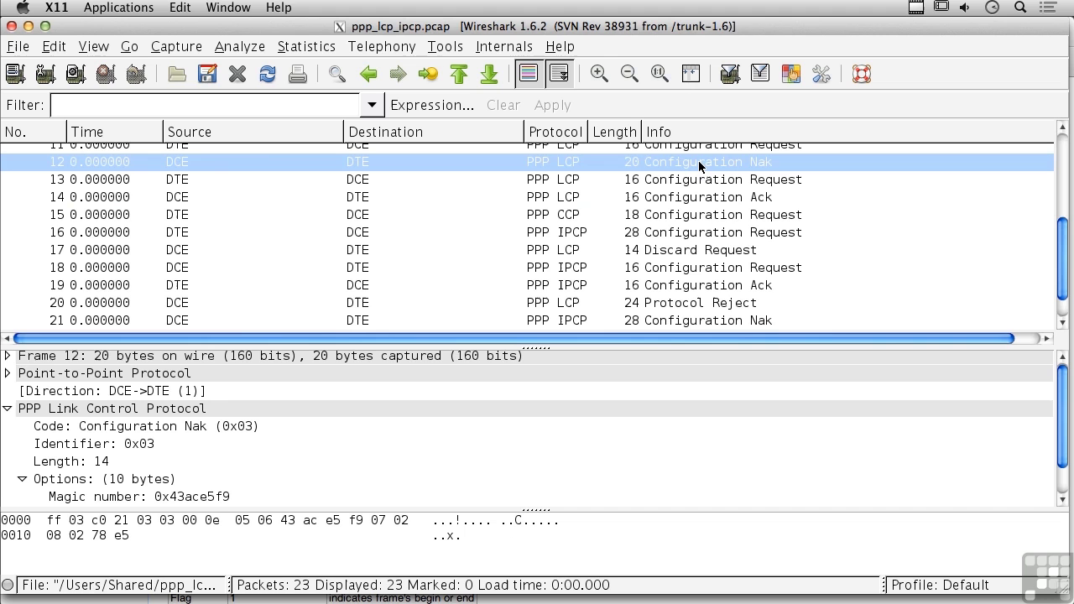
scroll(703, 241, down, 1)
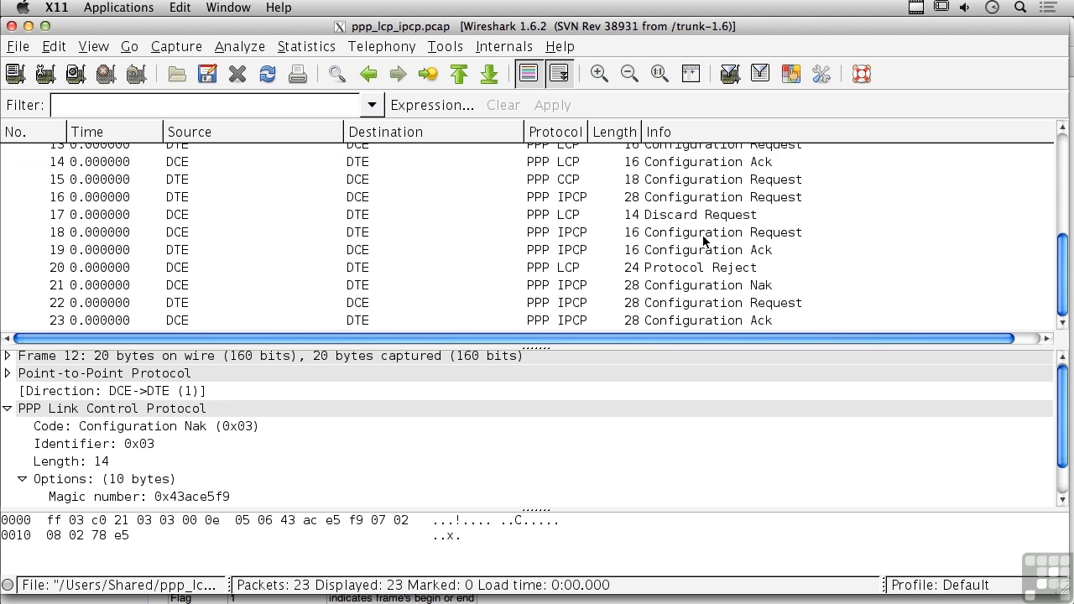
Step: Open the recently used capture file /Users/Shared/PPP_EAP.cap
click(22, 50)
mouse_move(50, 83)
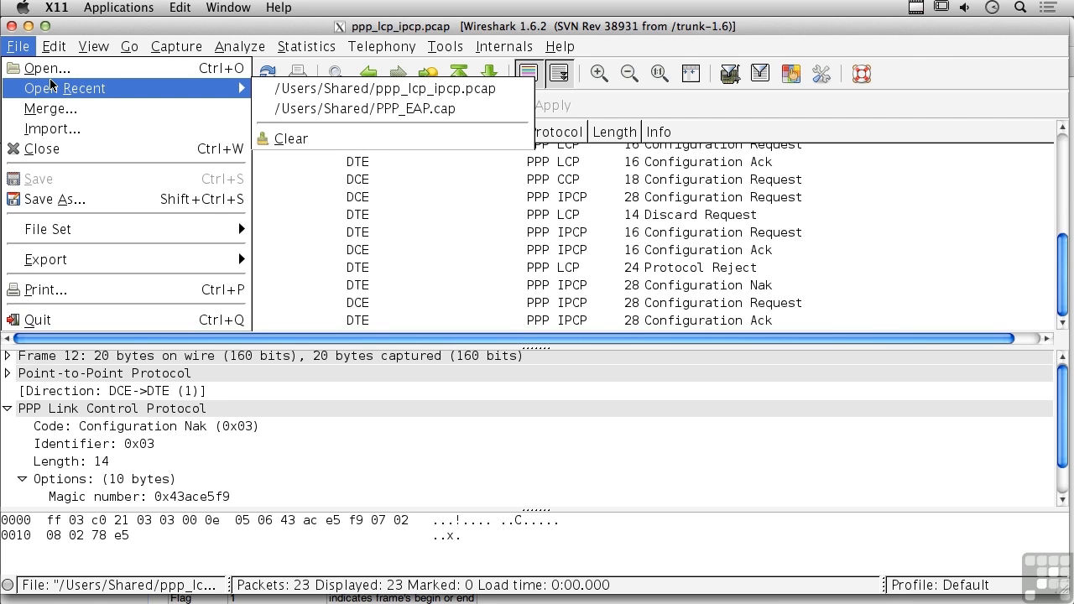
click(342, 116)
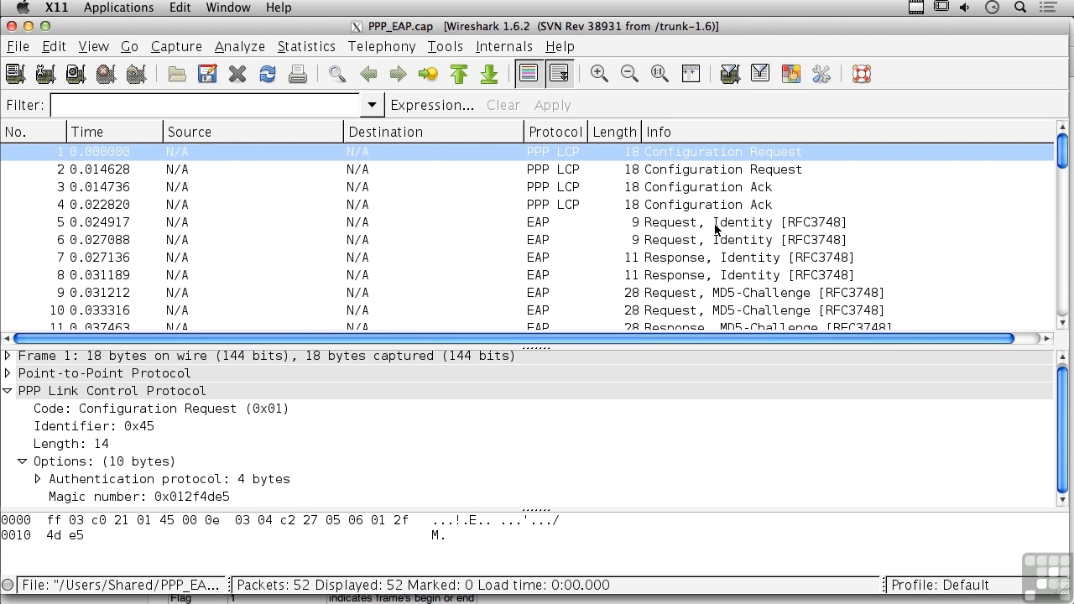
Step: Inspect the LCP Configuration Request in packet 2 and the Configuration Acks in packets 3 and 4
click(586, 170)
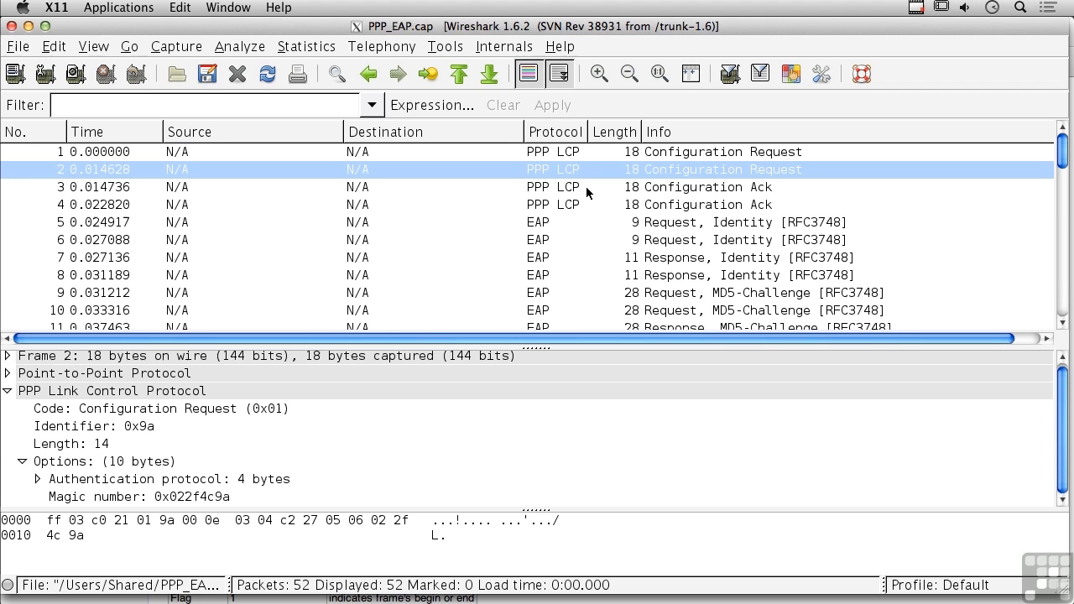
click(587, 190)
click(591, 205)
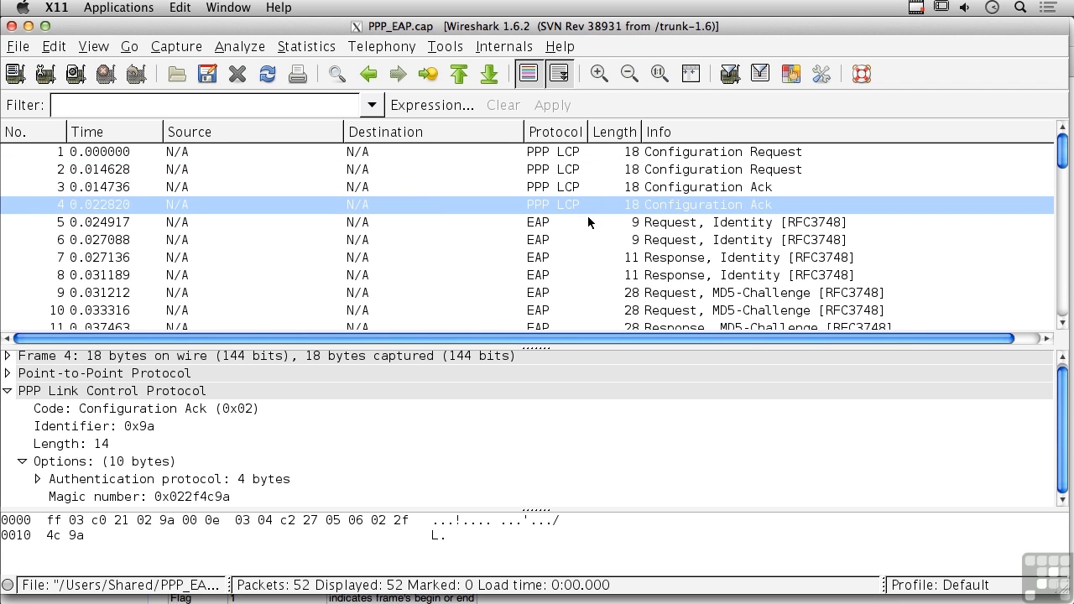
Step: Expand the Extensible Authentication Protocol details of packet 5 and inspect the EAP identity responses in packets 7 and 8
click(587, 221)
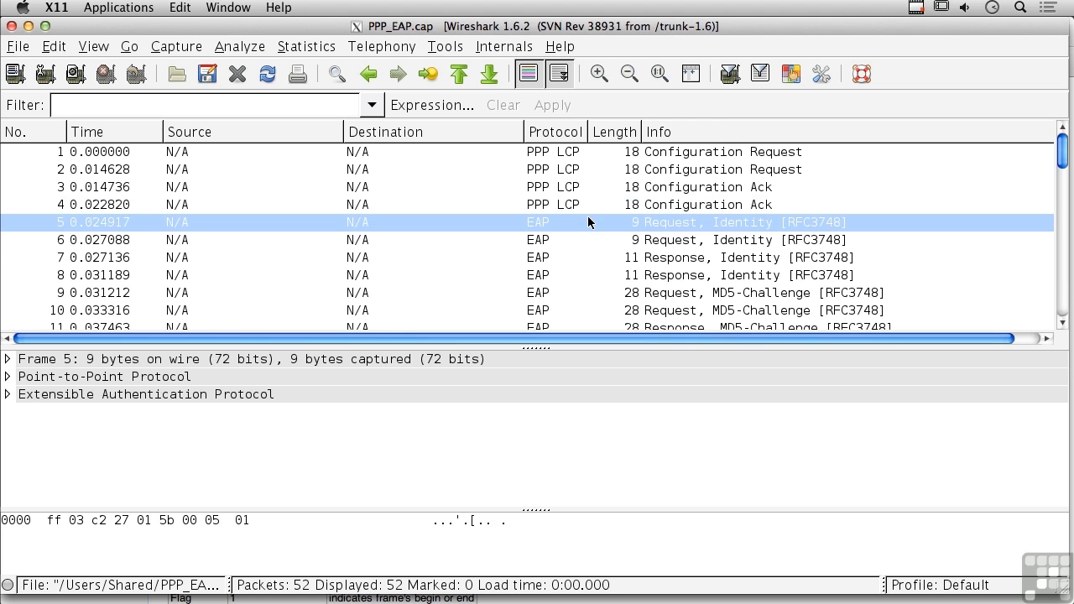
click(8, 395)
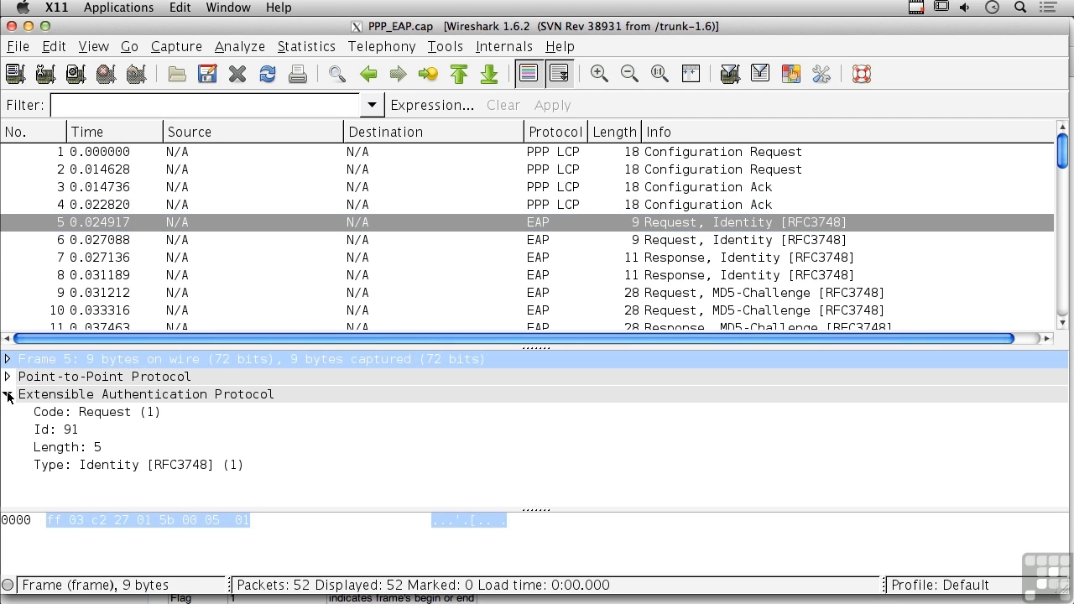
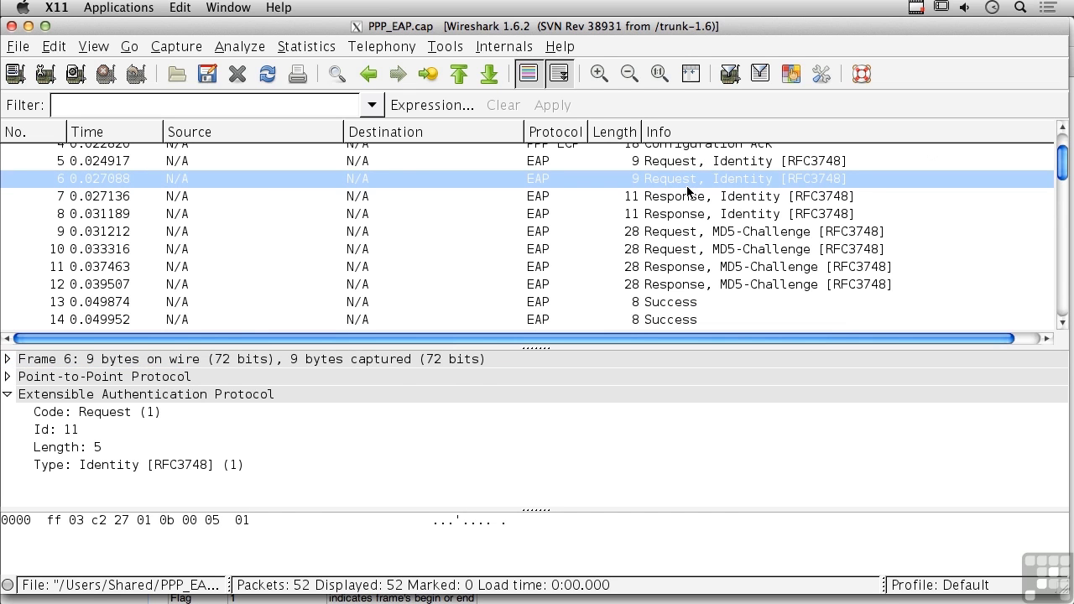
click(688, 198)
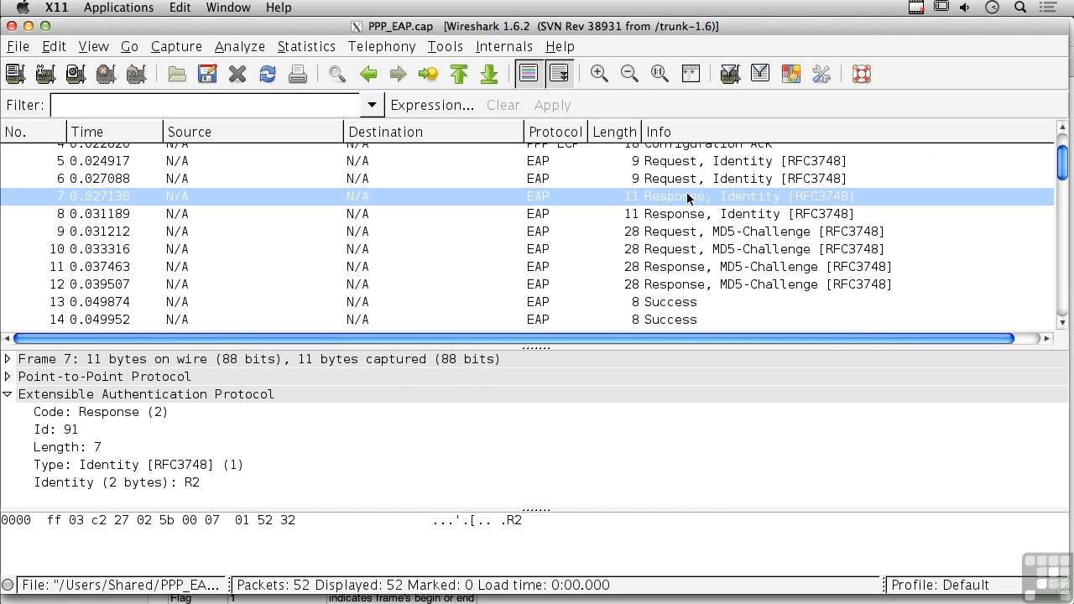
click(720, 216)
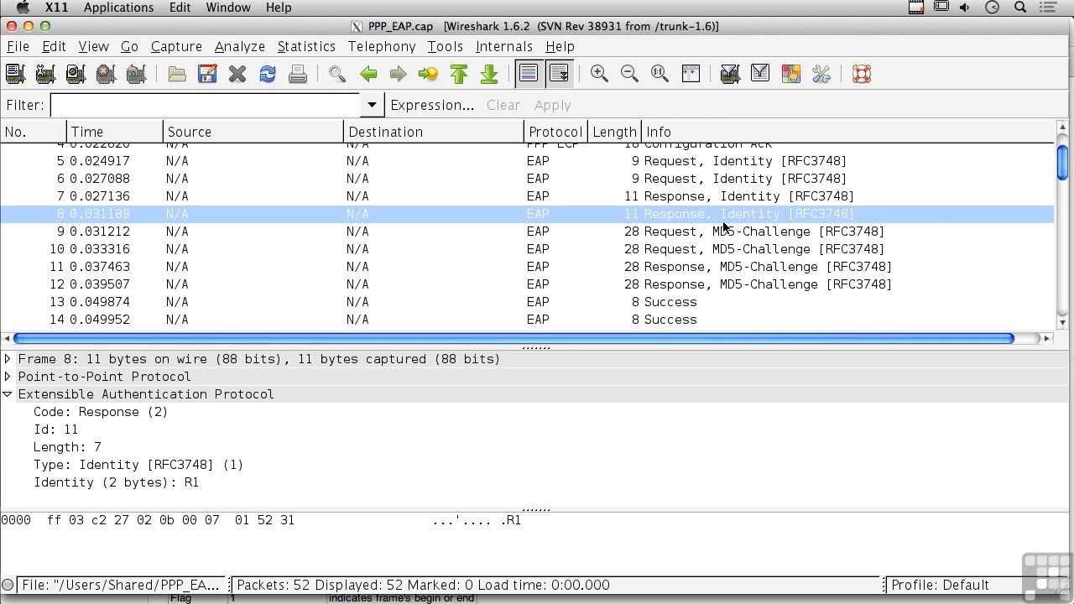
Step: Examine the MD5-Challenge request in packet 9, including its Value and Code fields, and the matching response in packet 11
click(736, 232)
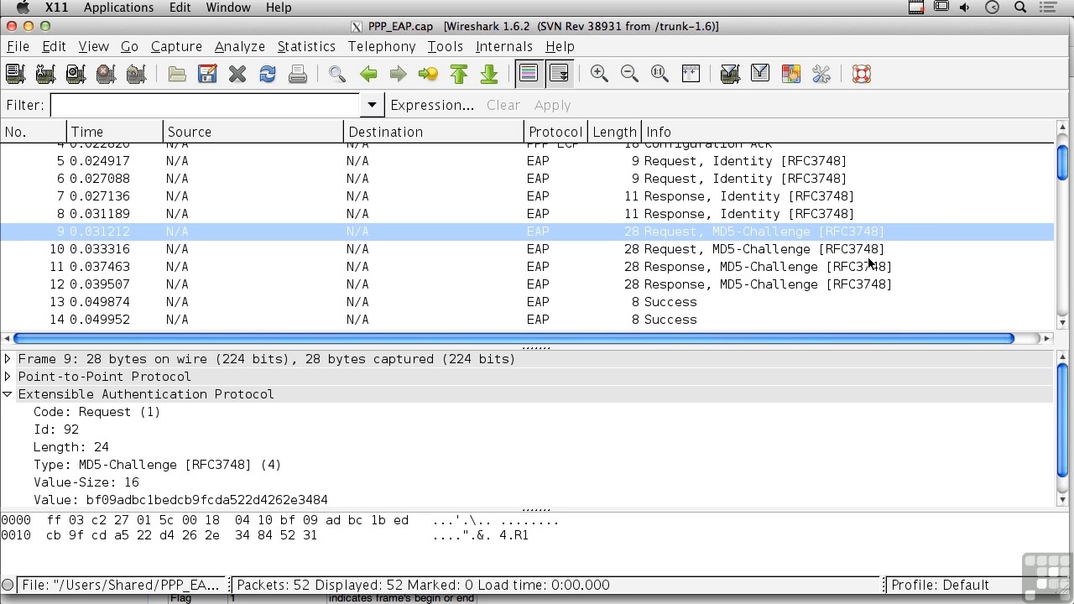
click(239, 501)
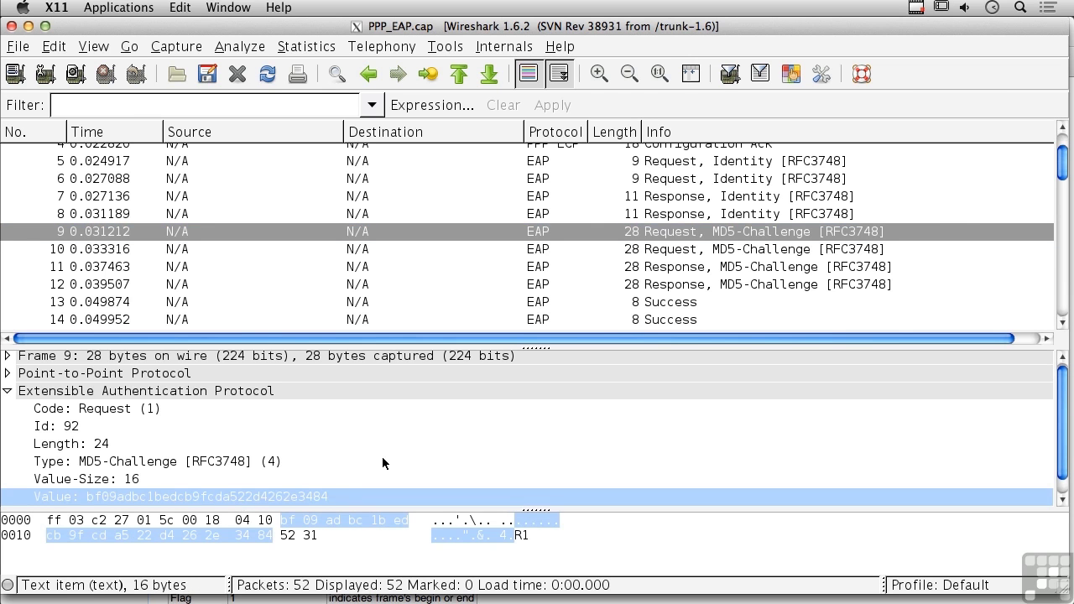
click(414, 408)
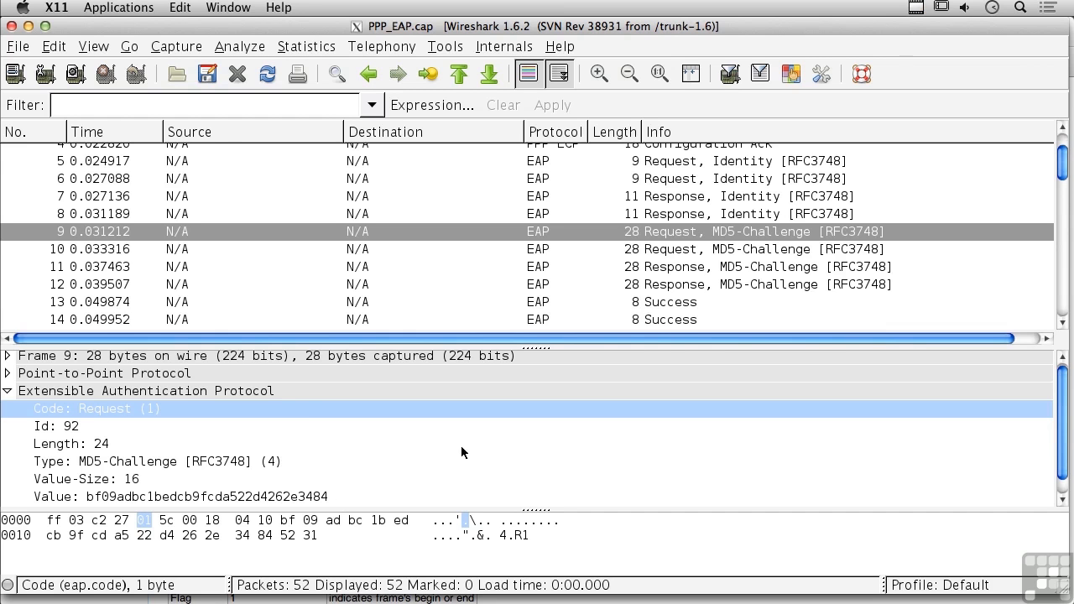
click(700, 268)
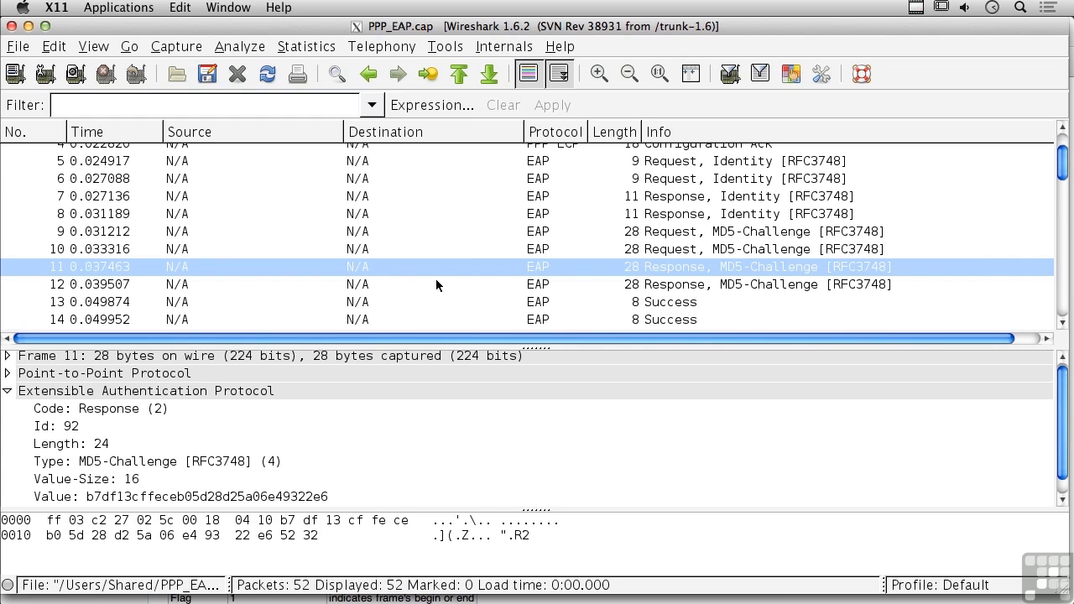
Step: Inspect the EAP Success message in packet 13 and review the IPCP, CDPC and LCP echo packets that follow it
click(688, 303)
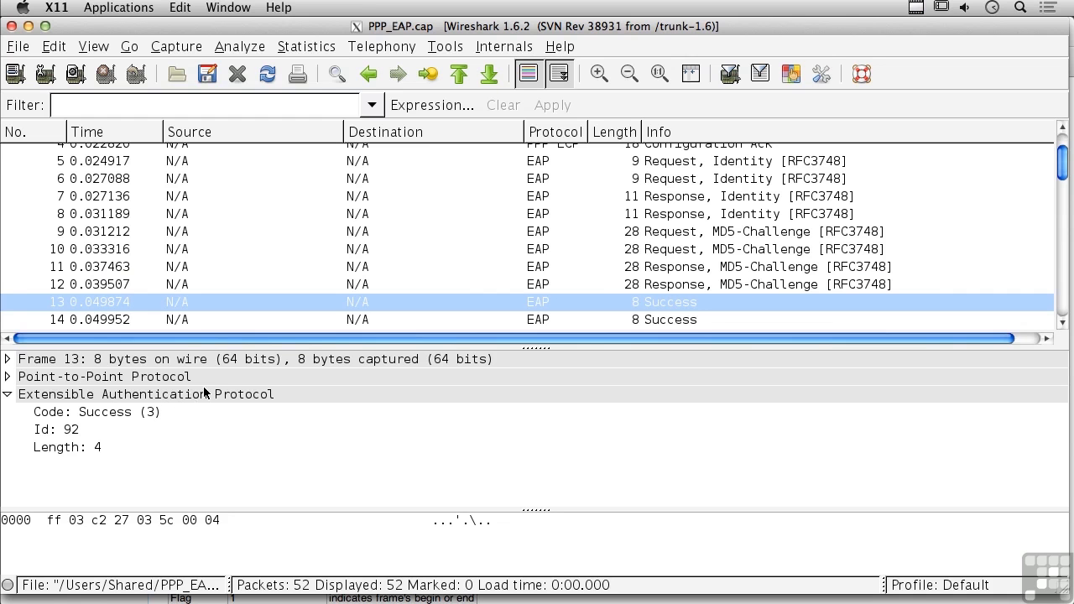
scroll(414, 277, down, 3)
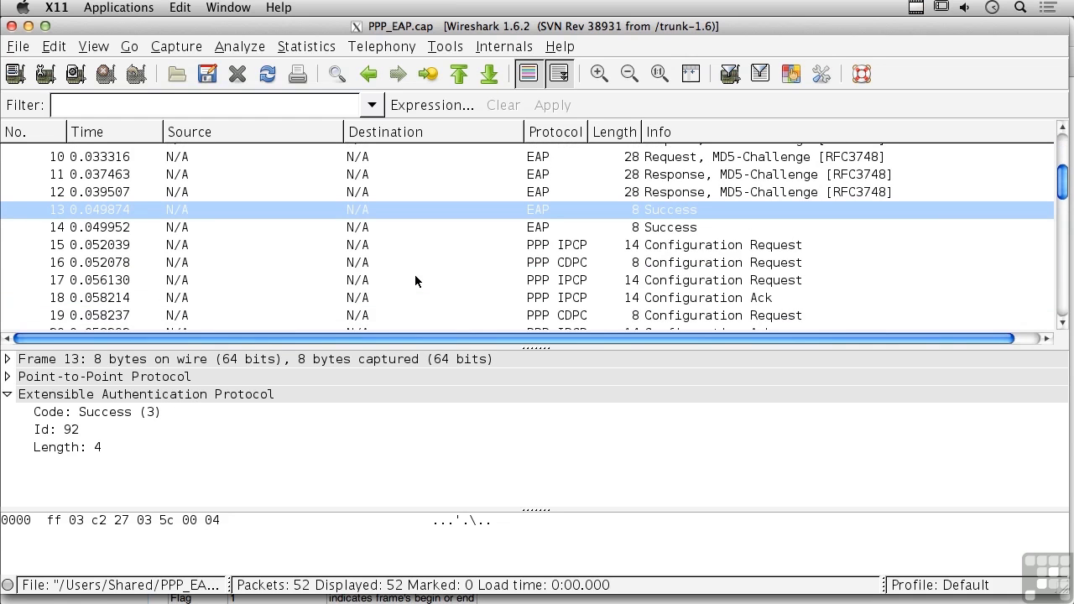
scroll(435, 269, down, 3)
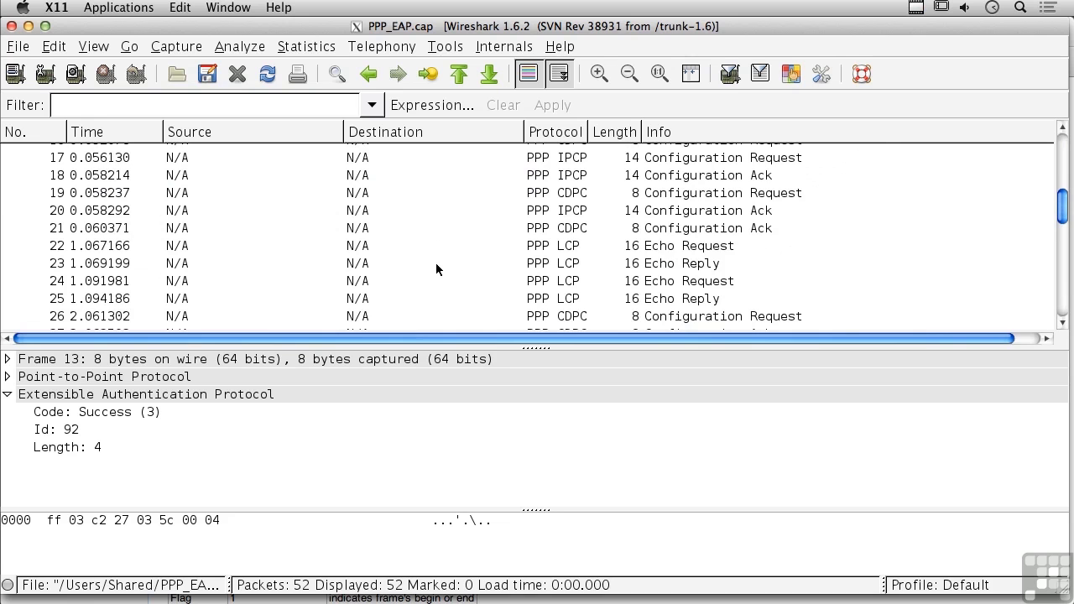
scroll(435, 268, up, 3)
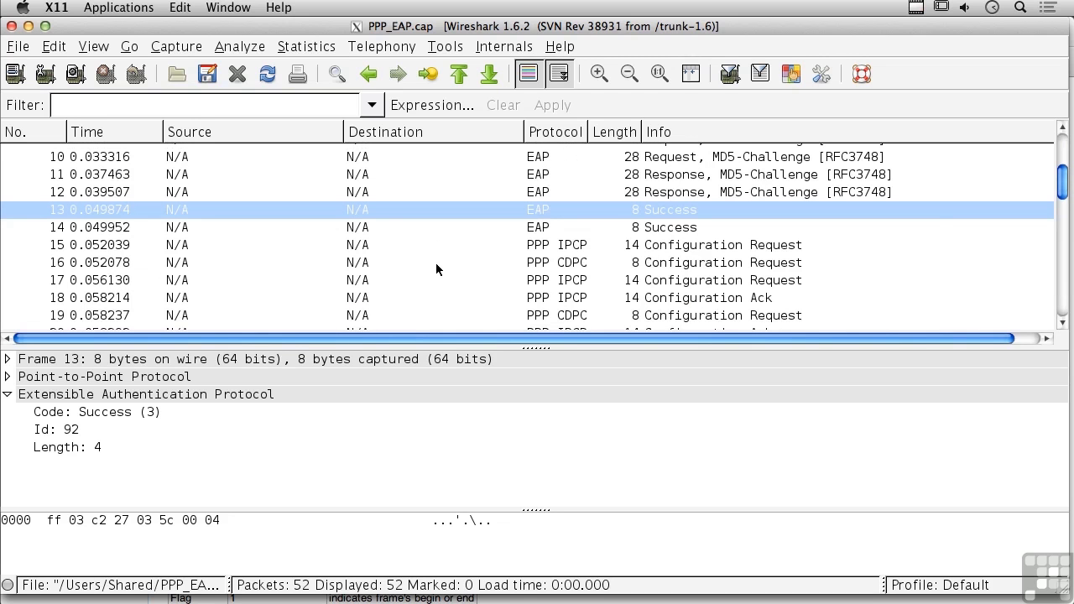
scroll(436, 267, down, 3)
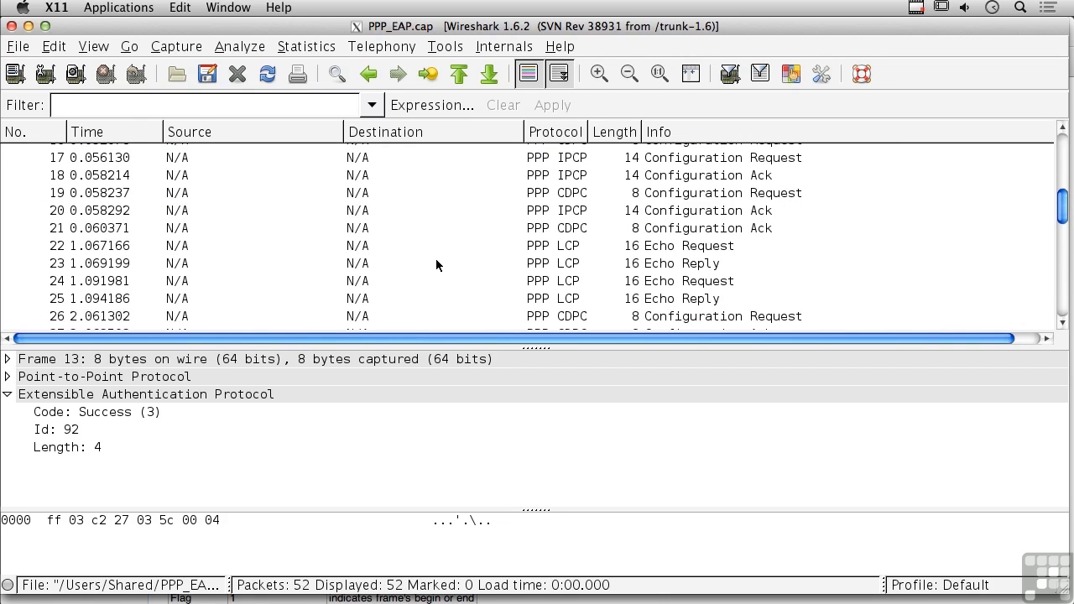